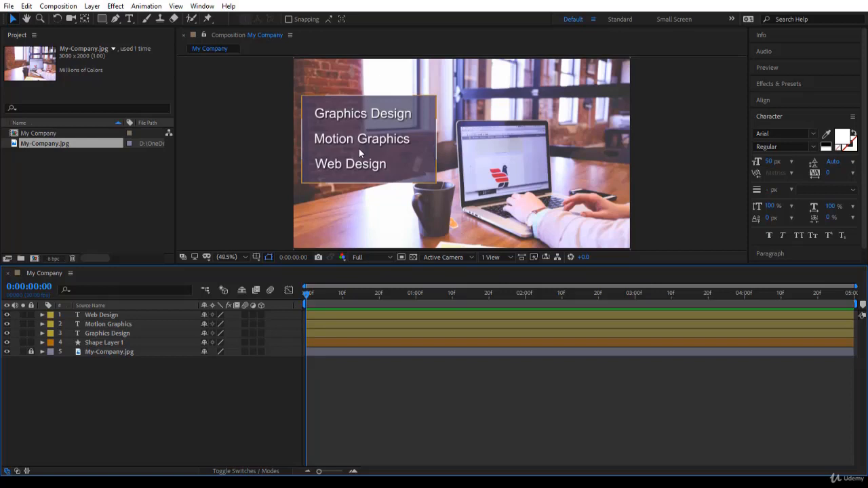
- Rename the Shape Layer 1 layer to Background
left_click(127, 344)
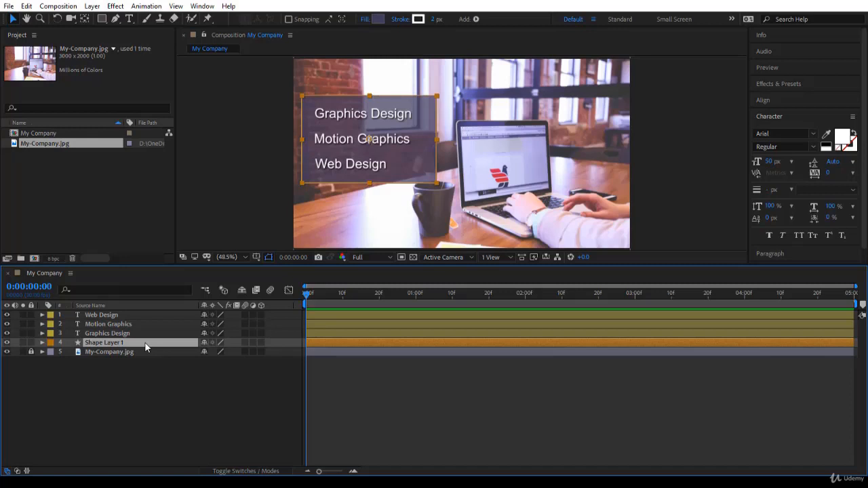
left_click(144, 343)
key("Return")
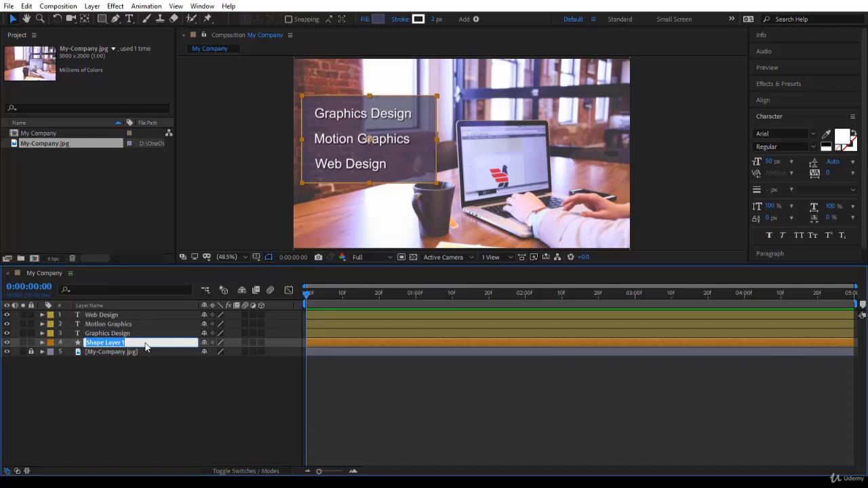
type("Background")
key("Return")
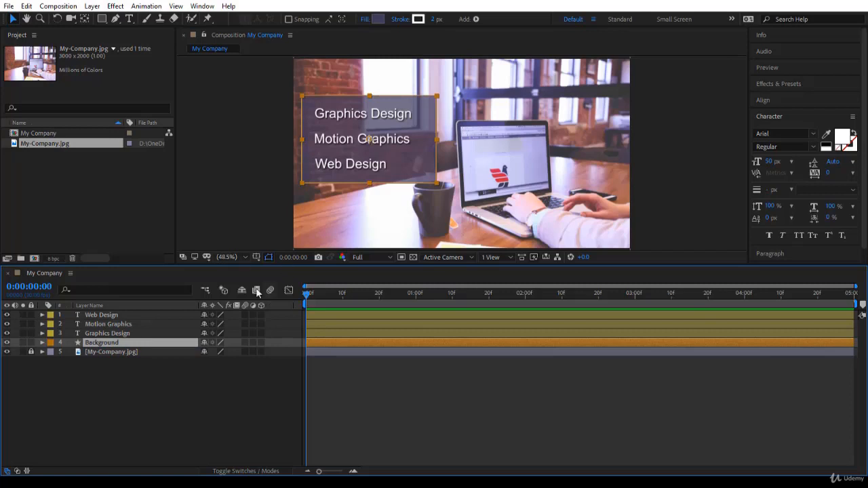
- Review the three text layers and examine the Transform properties of the Web Design layer
left_click(129, 315)
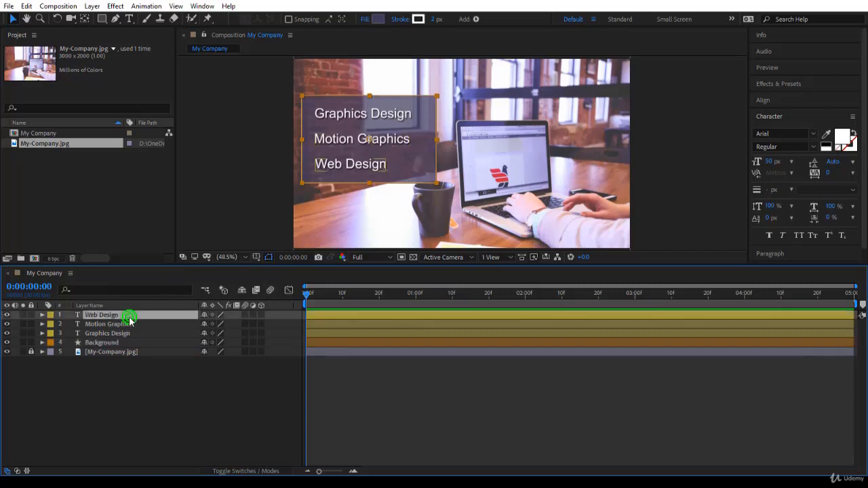
left_click(129, 326)
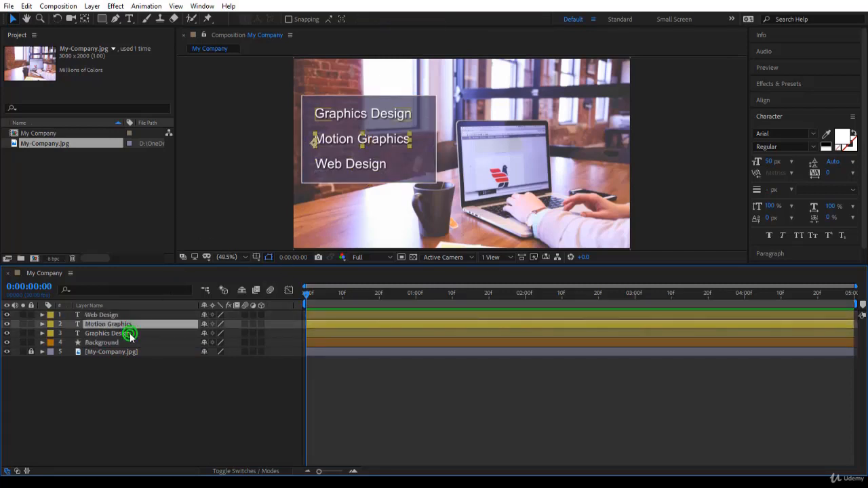
left_click(129, 333)
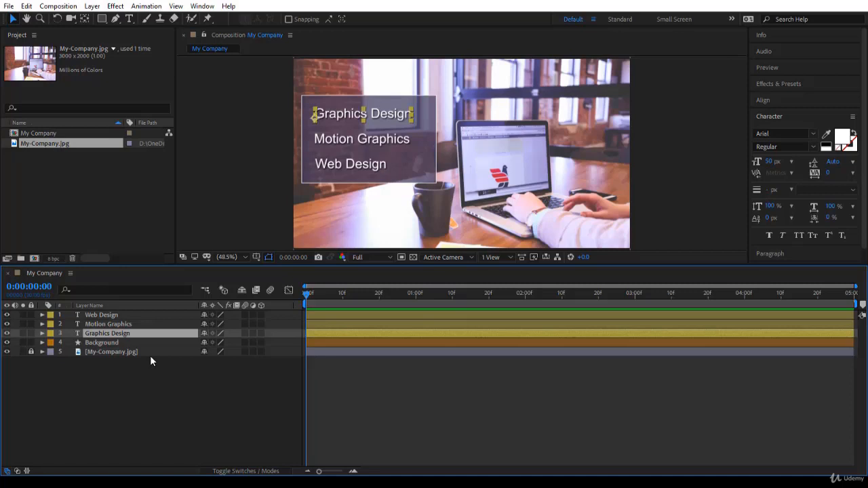
left_click(110, 315)
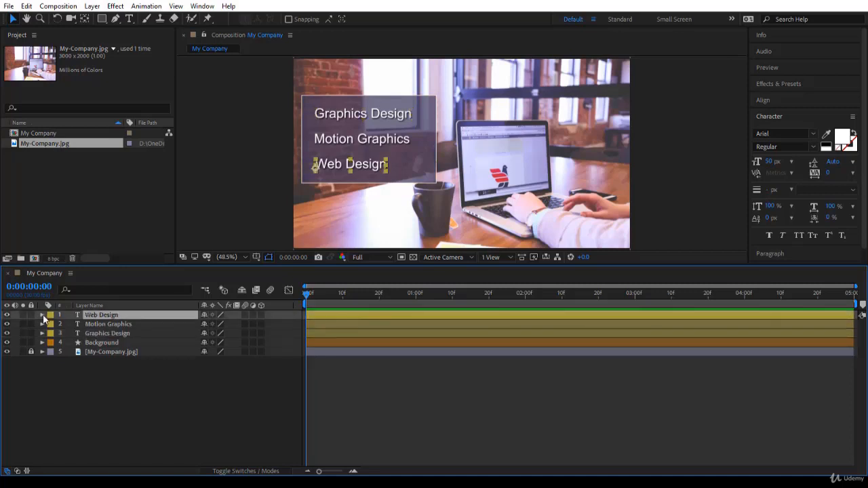
left_click(43, 315)
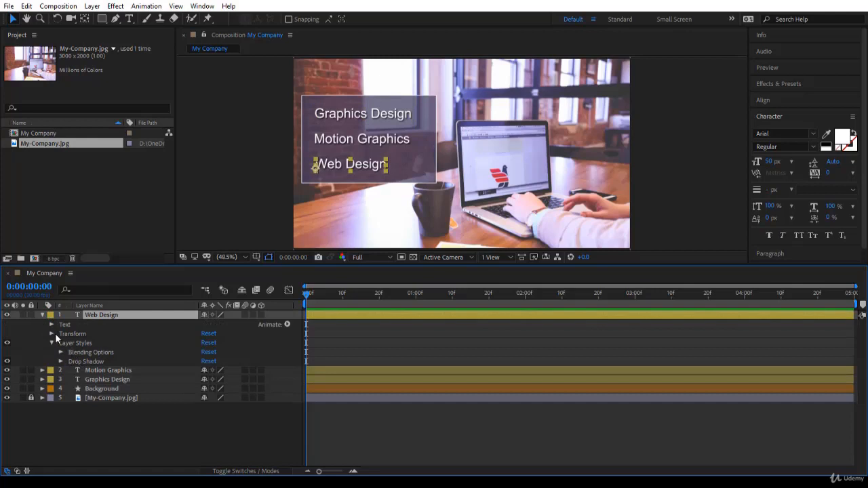
left_click(53, 334)
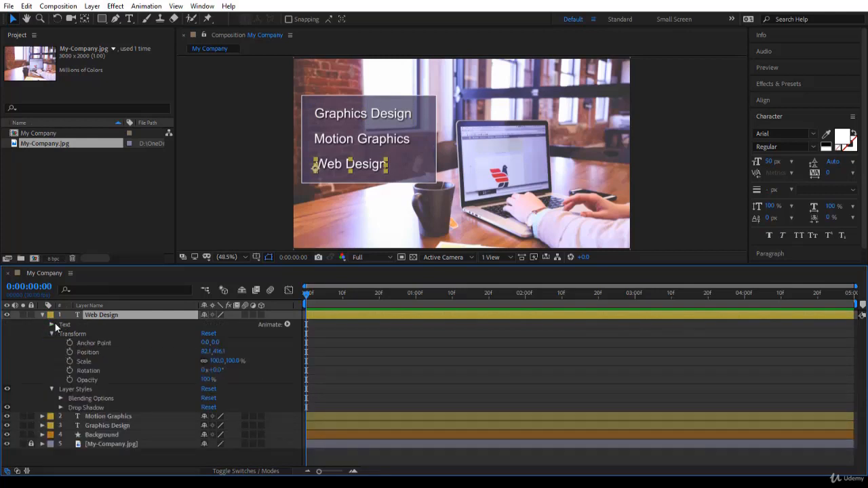
left_click(42, 315)
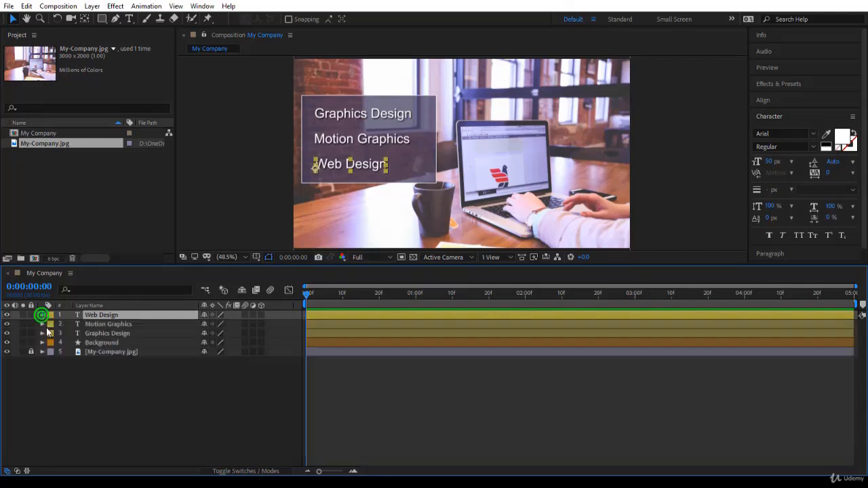
- Select the Web Design, Motion Graphics and Graphics Design layers and show their Scale and Opacity properties together
left_click(138, 334)
left_click(141, 316, "shift")
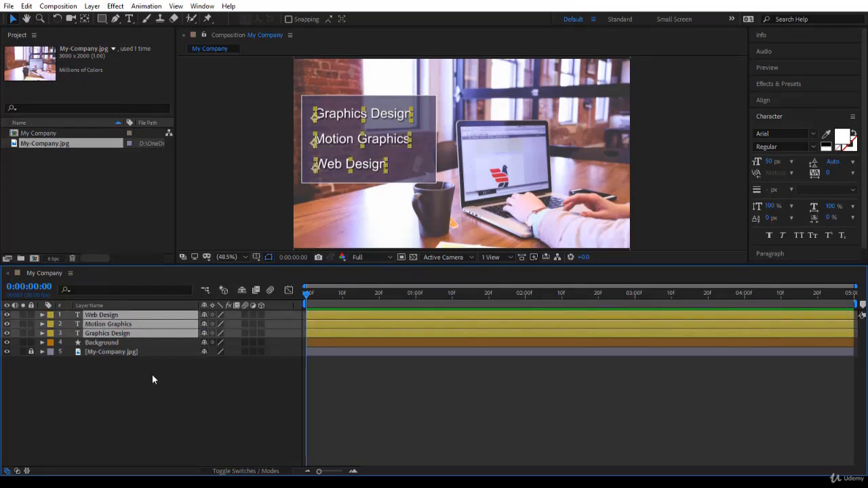
key("s")
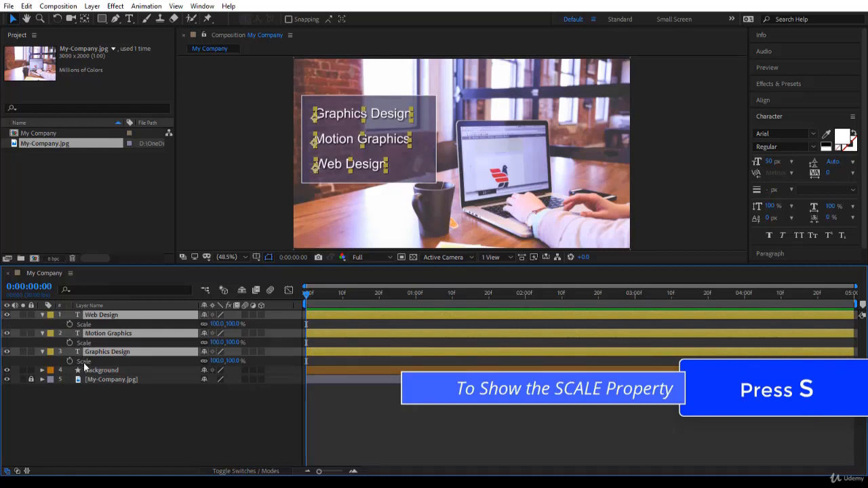
key("p")
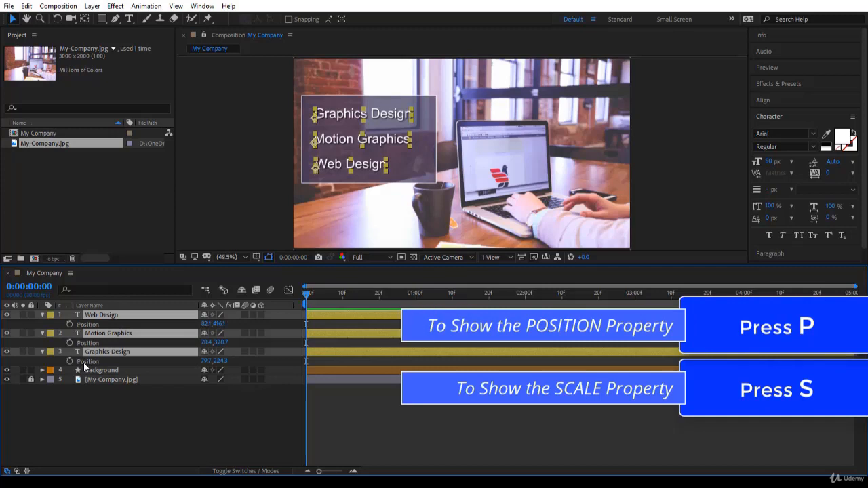
key("t")
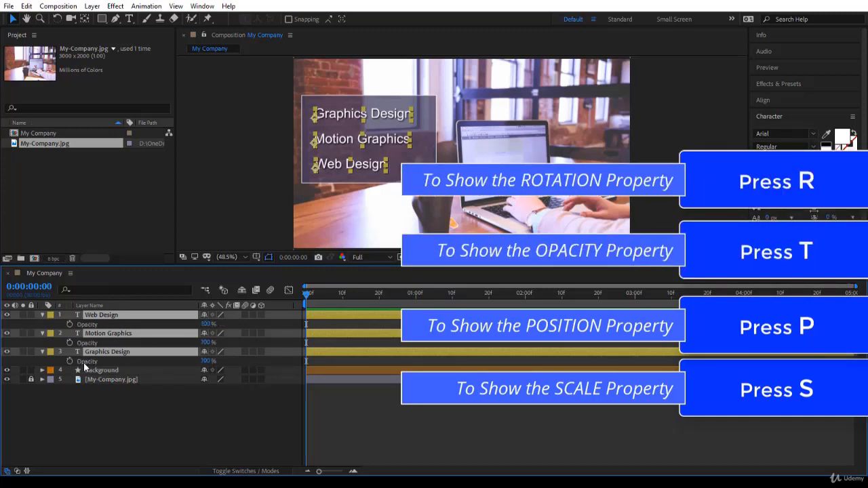
key("r")
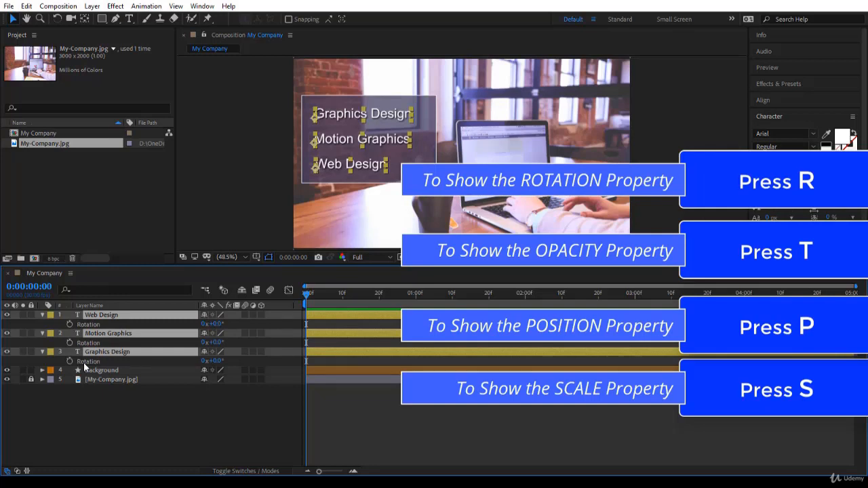
key("s")
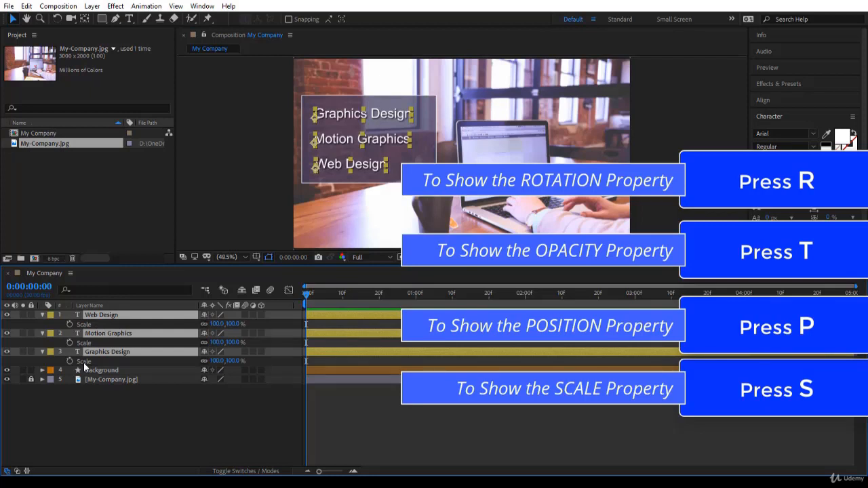
key("shift+t")
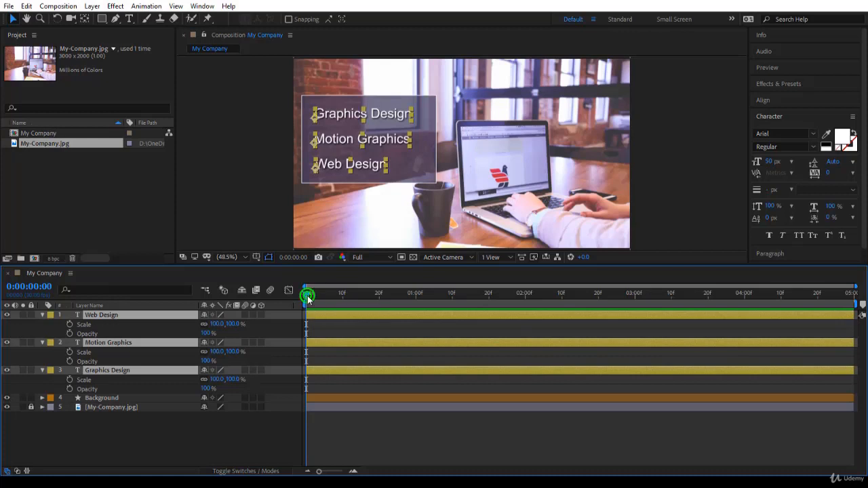
- Add Scale and Opacity keyframes to all three text layers at 0:00:01:00
left_click_drag(308, 298, 416, 298)
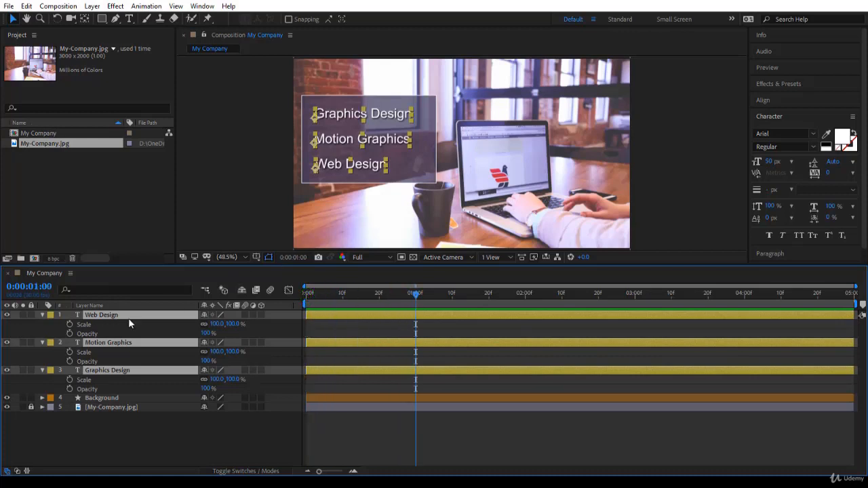
left_click(71, 325)
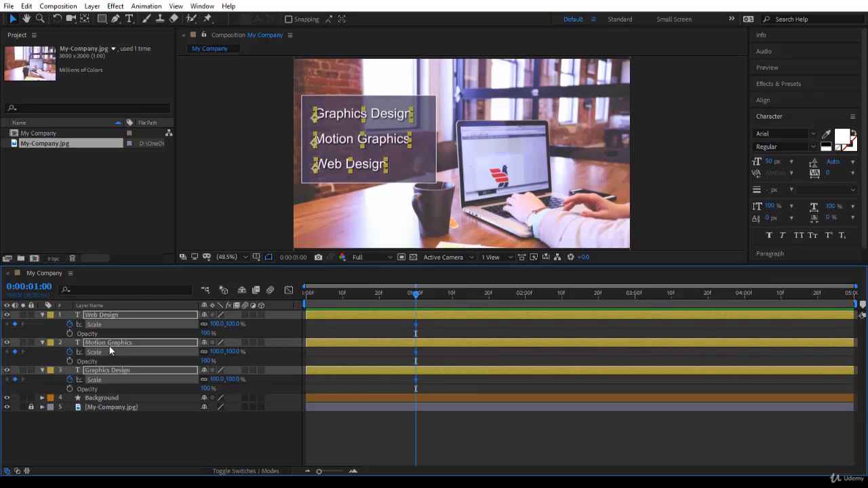
left_click(70, 333)
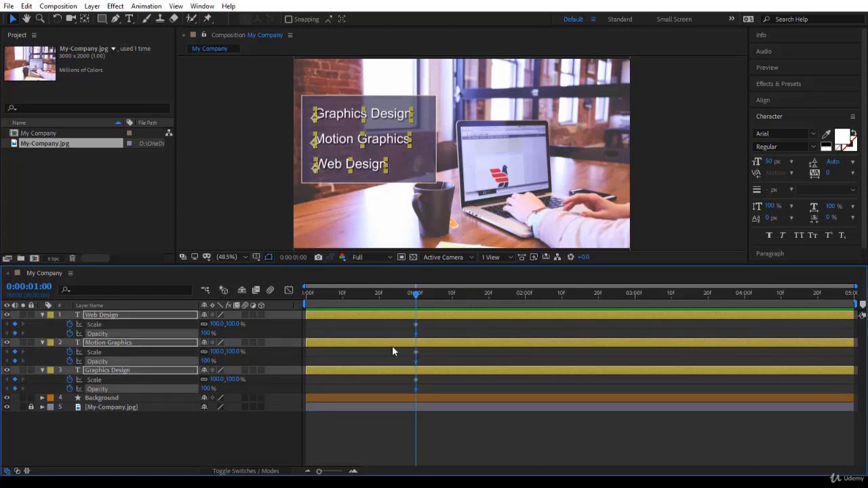
- Try scaling the three text layers down to 86% at one second and return them to 100%
key("y")
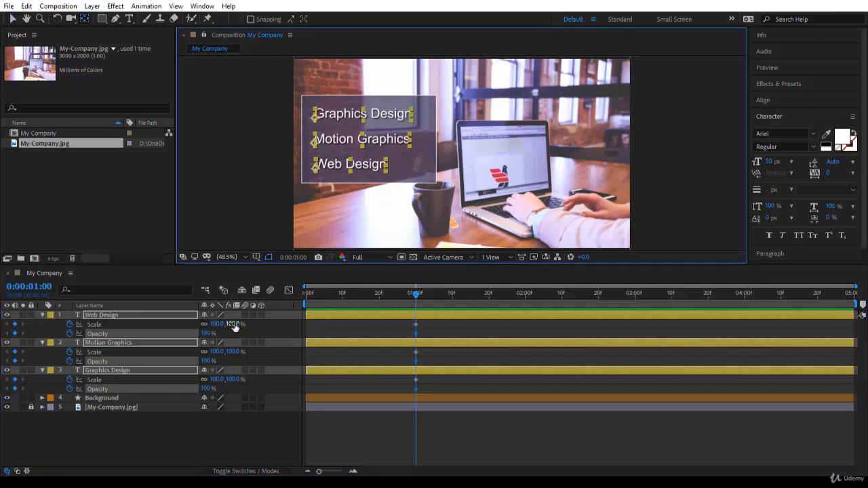
mouse_move(235, 325)
left_mouse_down()
mouse_move(218, 325)
mouse_move(245, 334)
mouse_move(234, 329)
left_mouse_up()
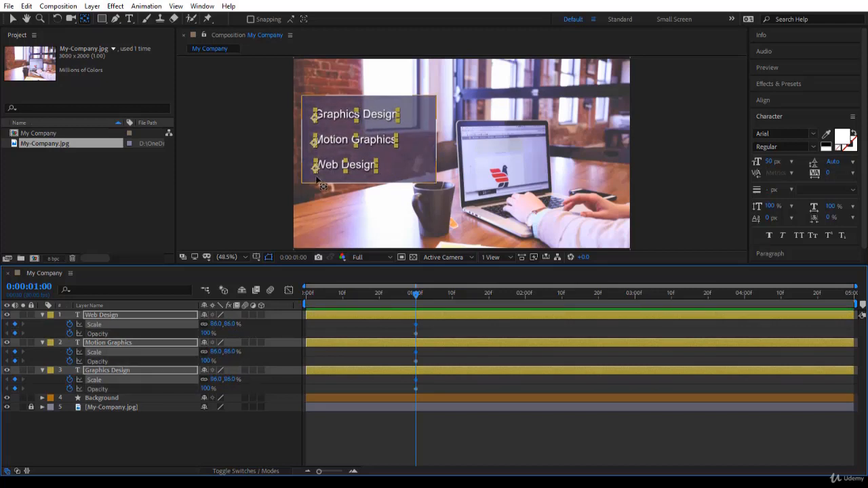
left_click(768, 252)
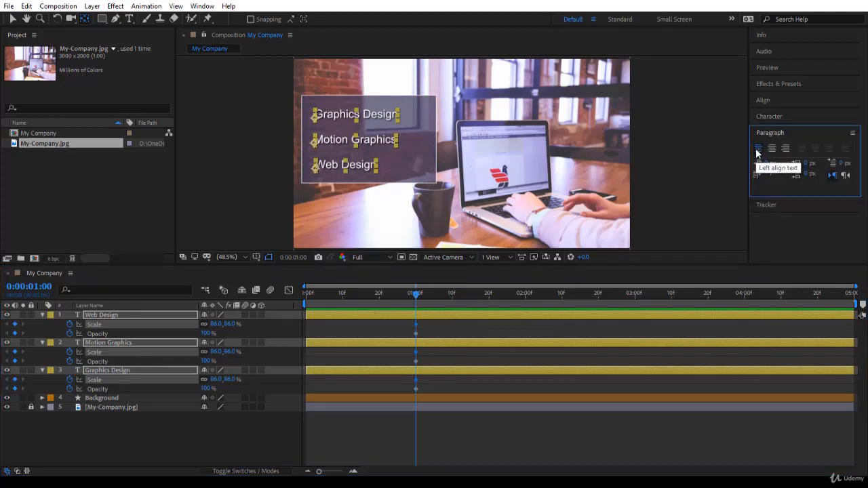
left_click(233, 324)
type("100")
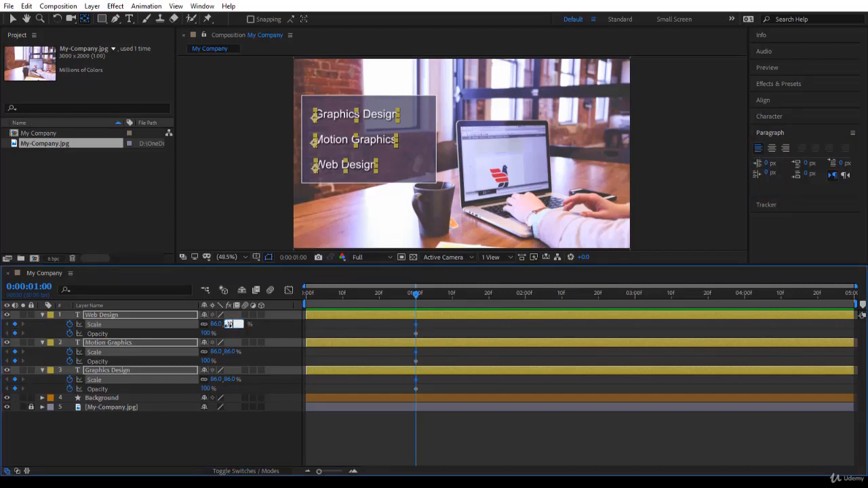
key("Return")
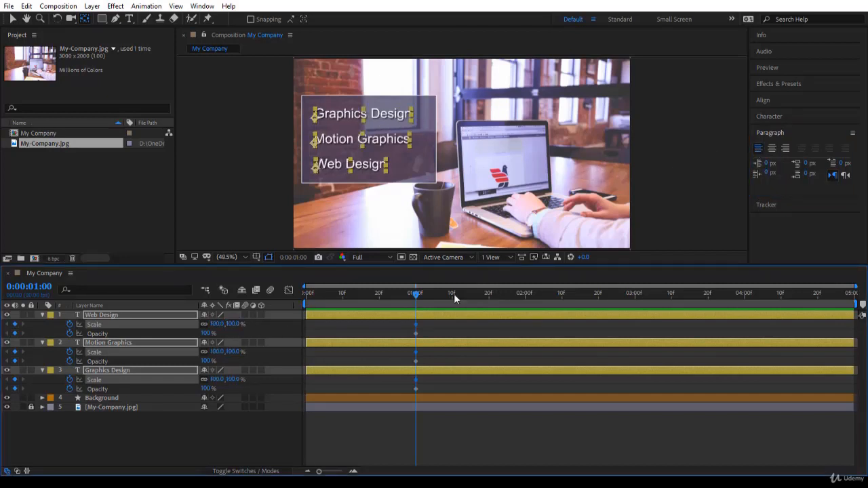
- At 0:00:00:00, set the Scale and Opacity of the three selected text layers to 0%
left_click(417, 293)
left_click_drag(417, 293, 306, 294)
left_click(232, 324)
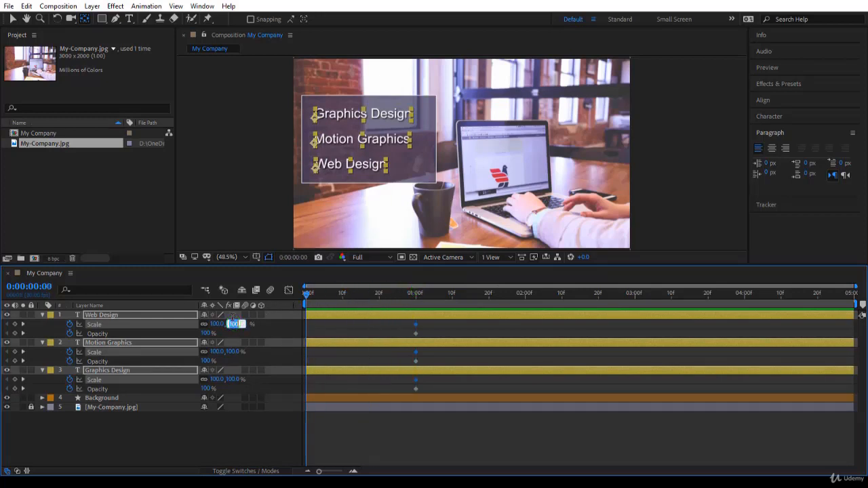
type("0")
key("Return")
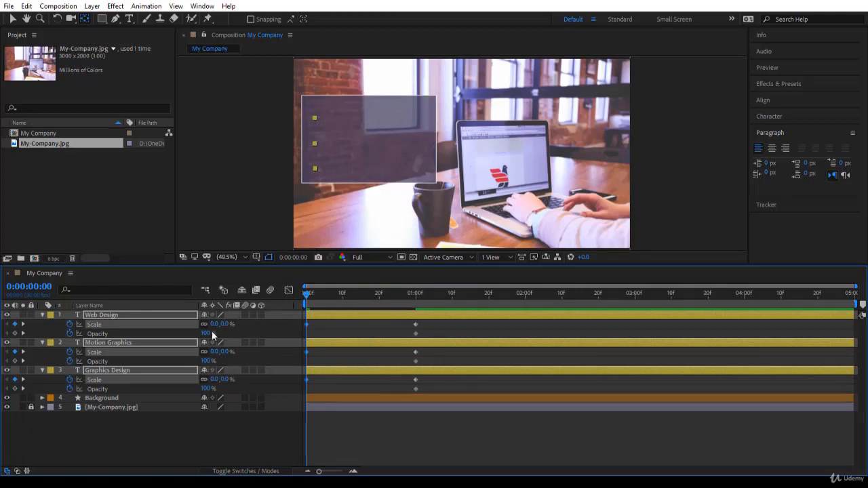
left_click(208, 333)
type("0")
key("Return")
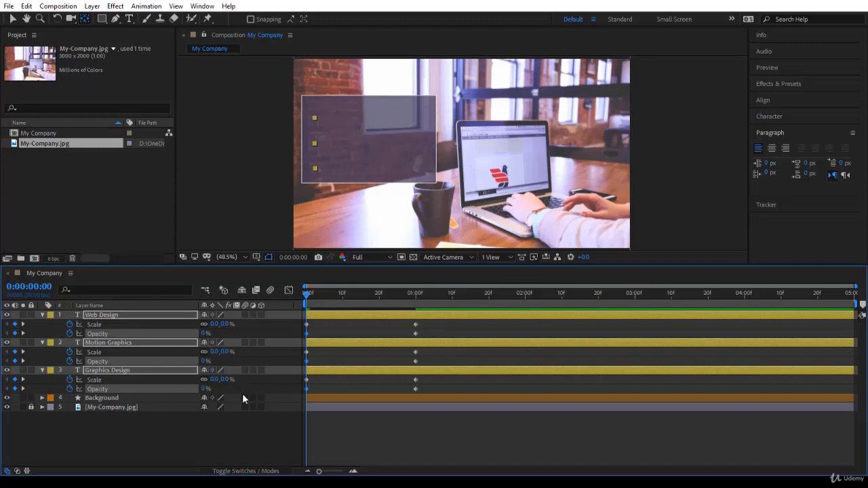
- Preview the text animation with the layers deselected and return to the start of the composition
key("space")
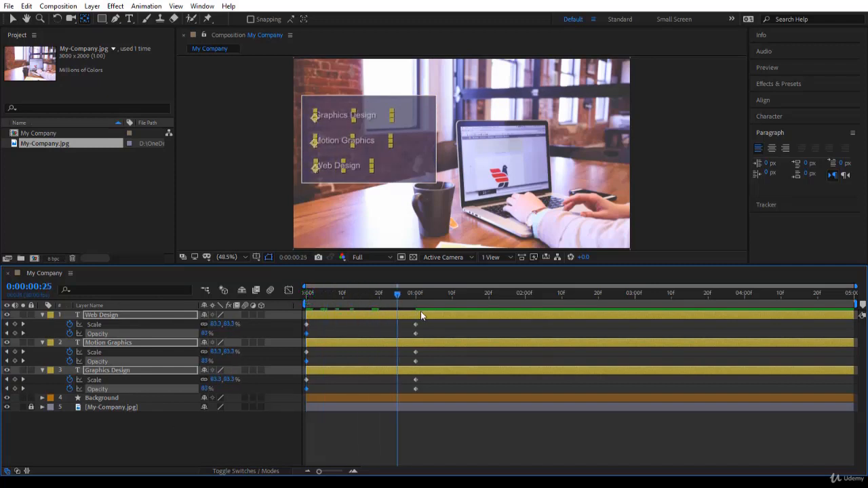
key("space")
left_click(340, 441)
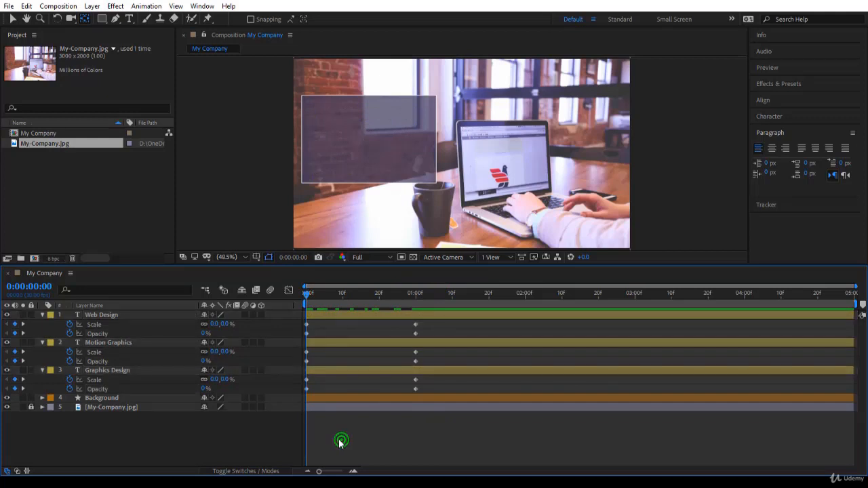
key("space")
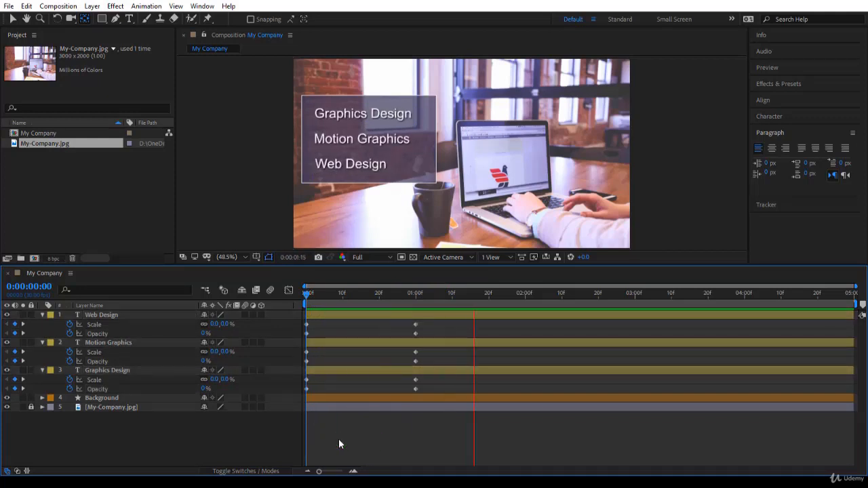
left_click(307, 294)
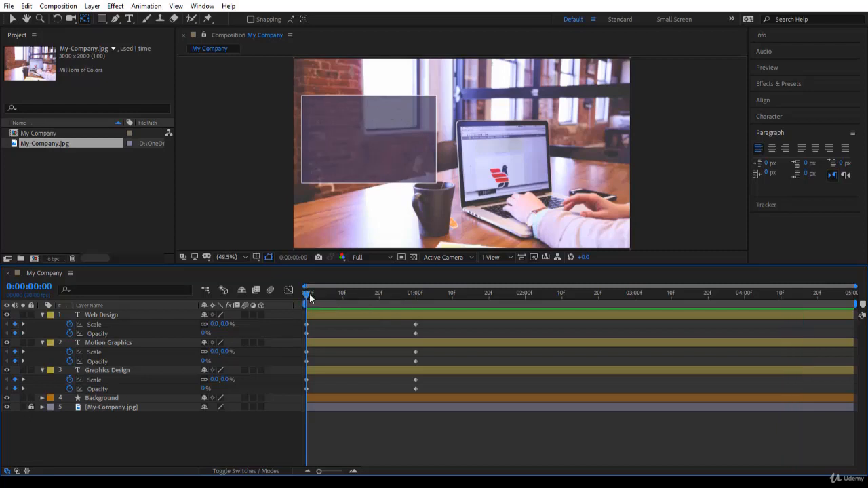
- Move the current time to 0:00:02:00 and end the work area there
left_click_drag(310, 297, 523, 316)
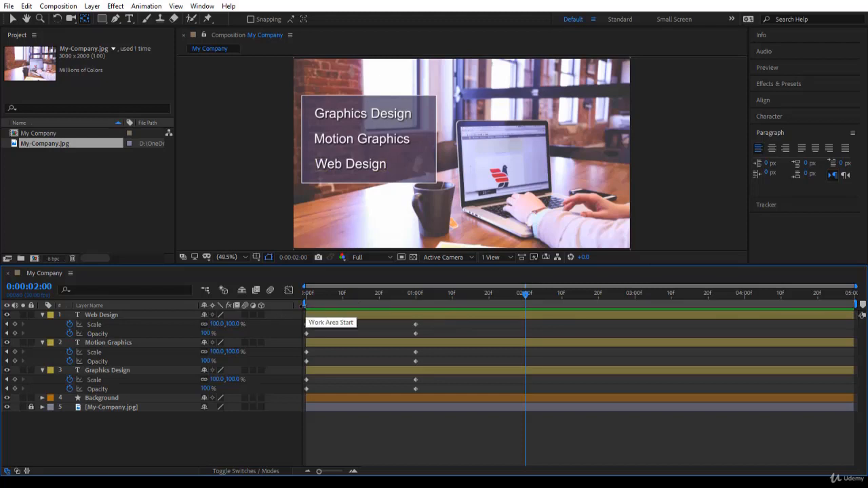
left_click(855, 303)
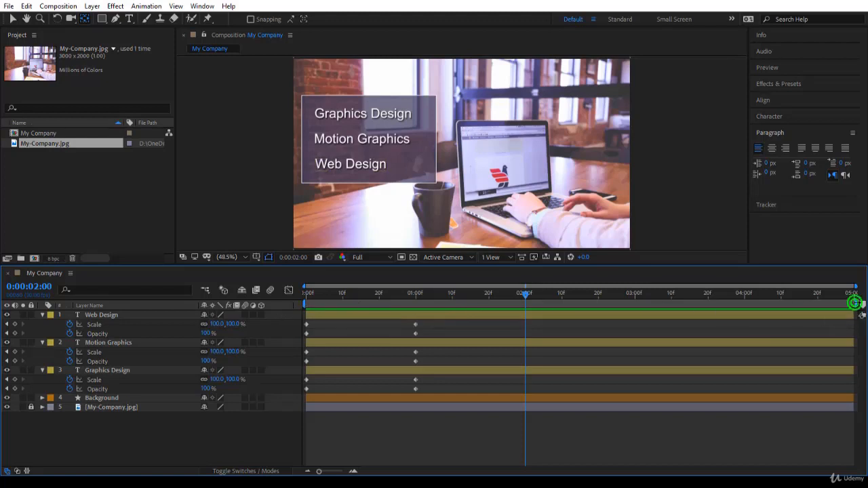
mouse_move(854, 303)
left_mouse_down()
mouse_move(545, 304)
mouse_move(525, 317)
mouse_move(854, 319)
left_mouse_up()
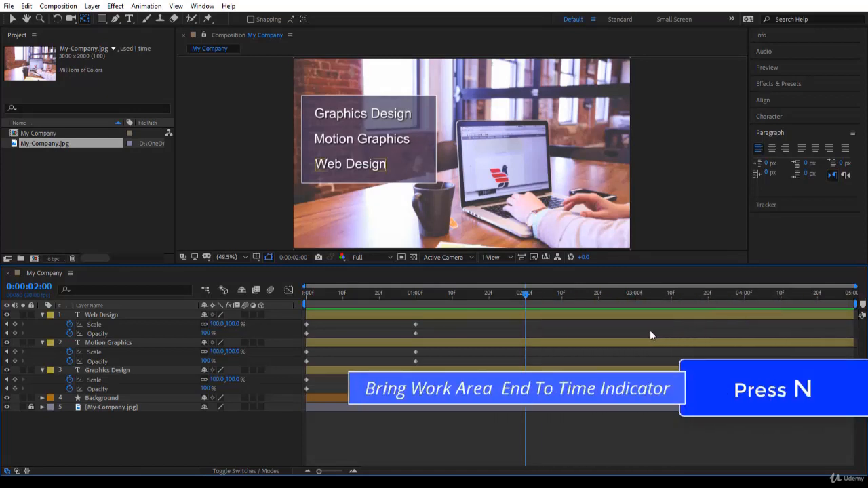
key("n")
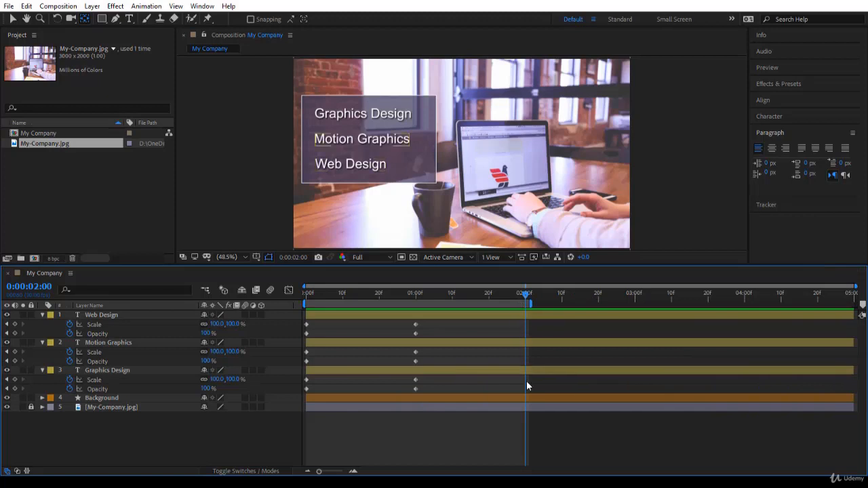
- Preview the text animation within the shortened work area and return to the start of the composition
left_click(523, 399)
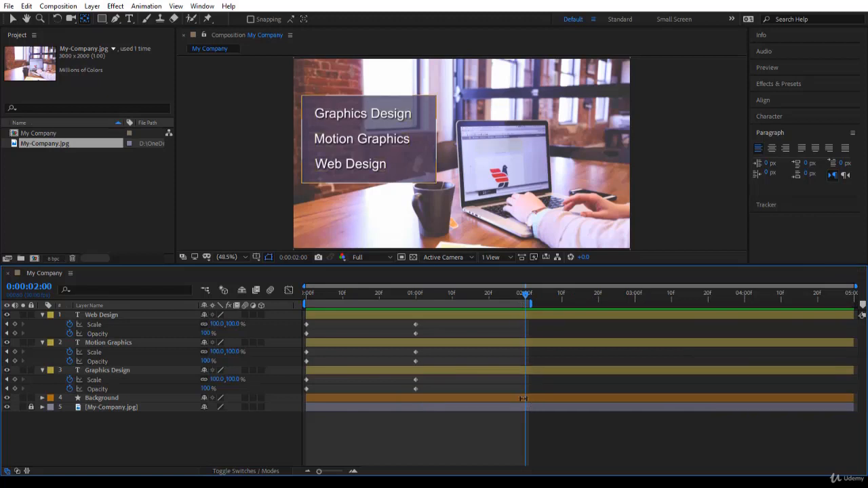
left_click(521, 369)
key("space")
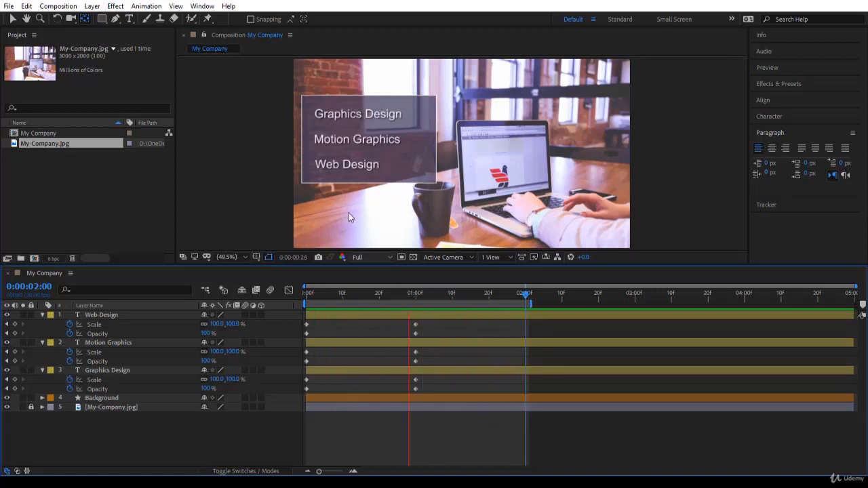
key("space")
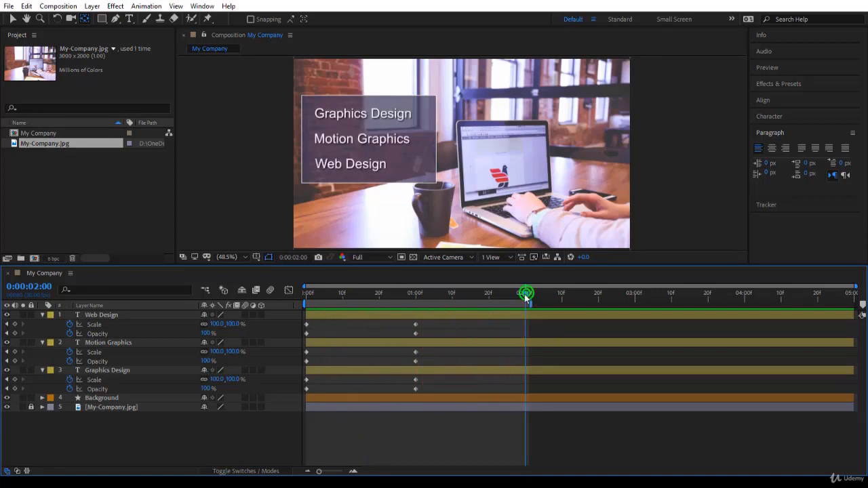
key("j")
key("j")
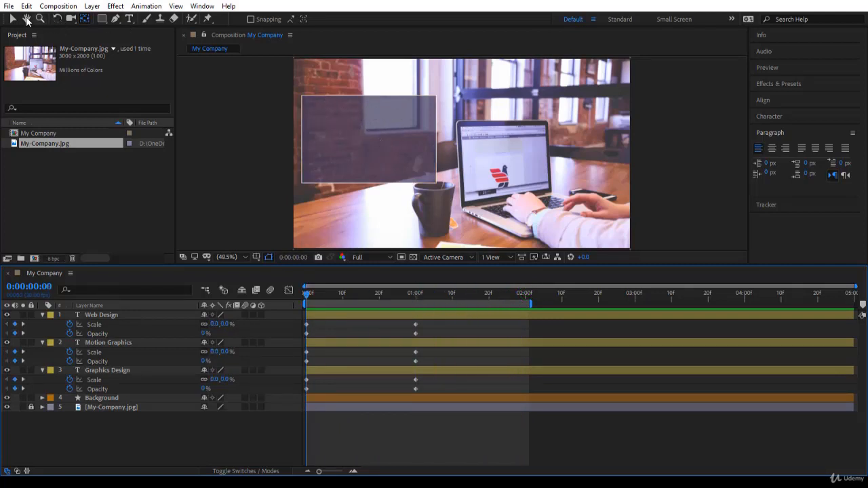
- Reveal the Background layer's Position property and jump between the text layers' start and end keyframes, finishing at 0:00:01:00
left_click(101, 399)
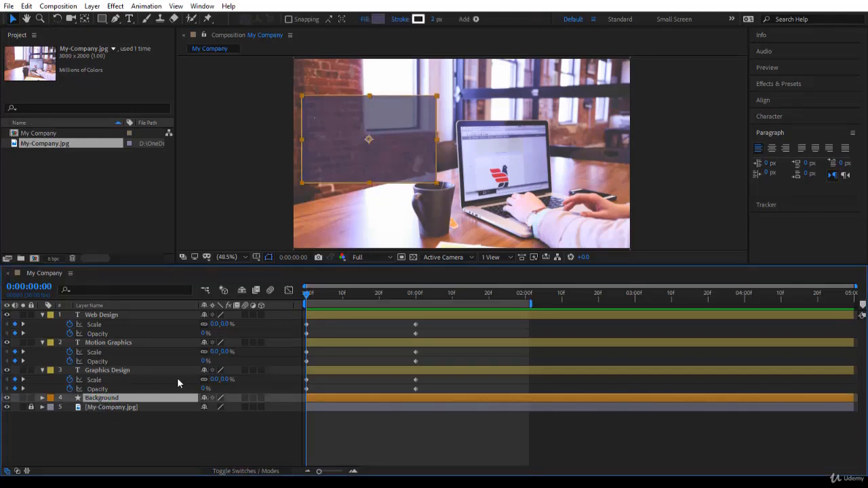
key("p")
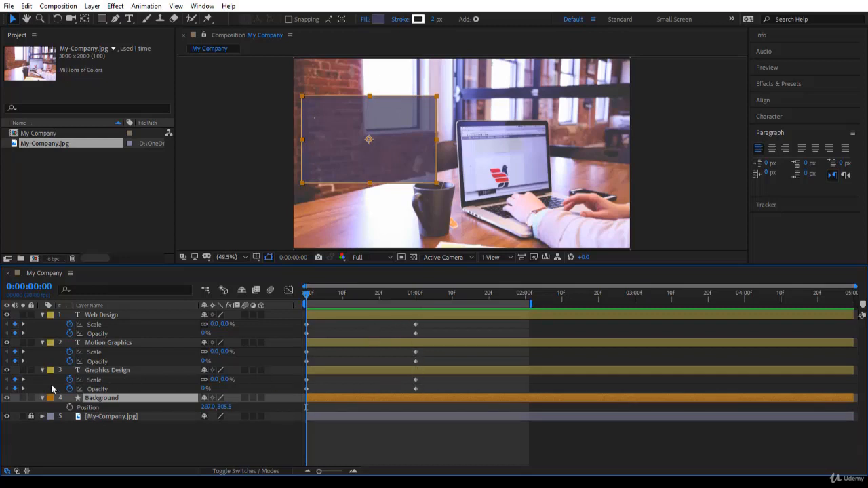
left_click(23, 381)
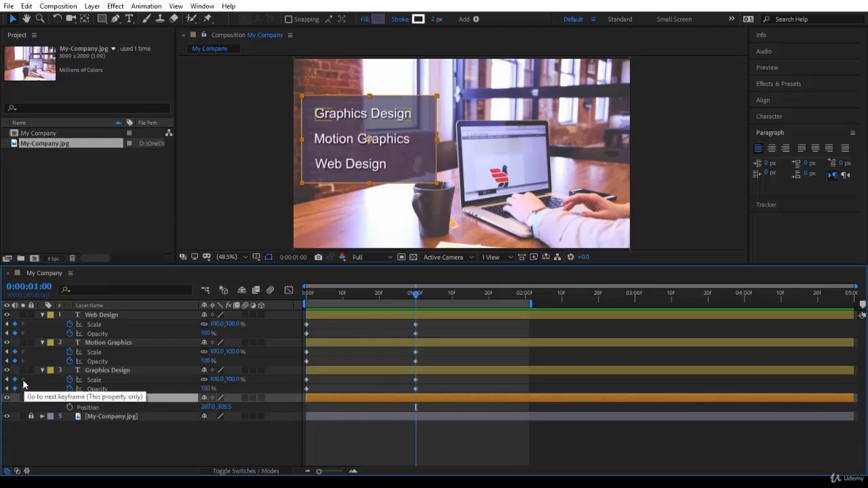
left_click(7, 380)
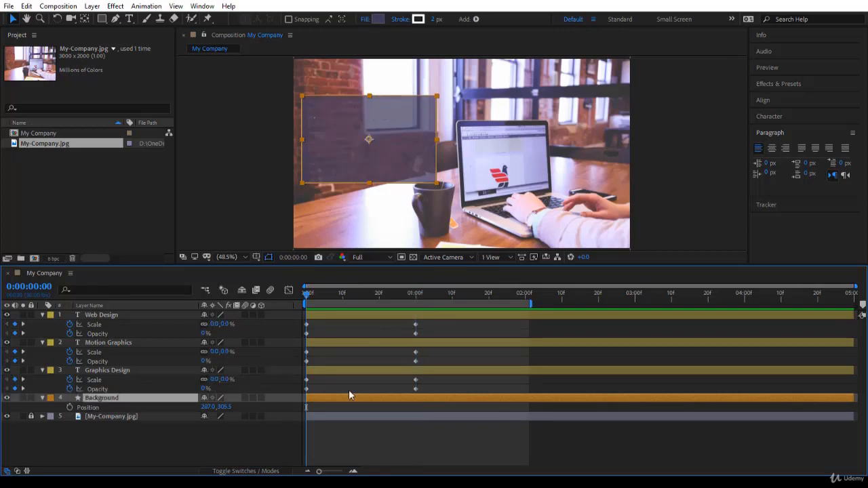
key("k")
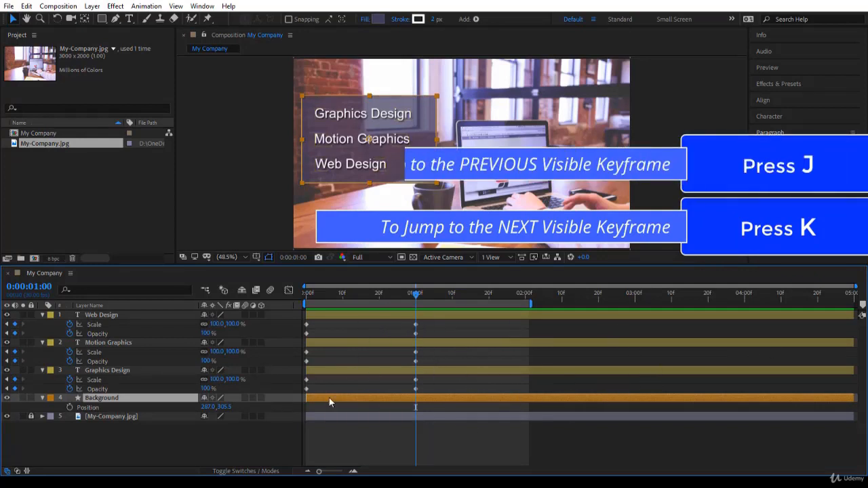
key("j")
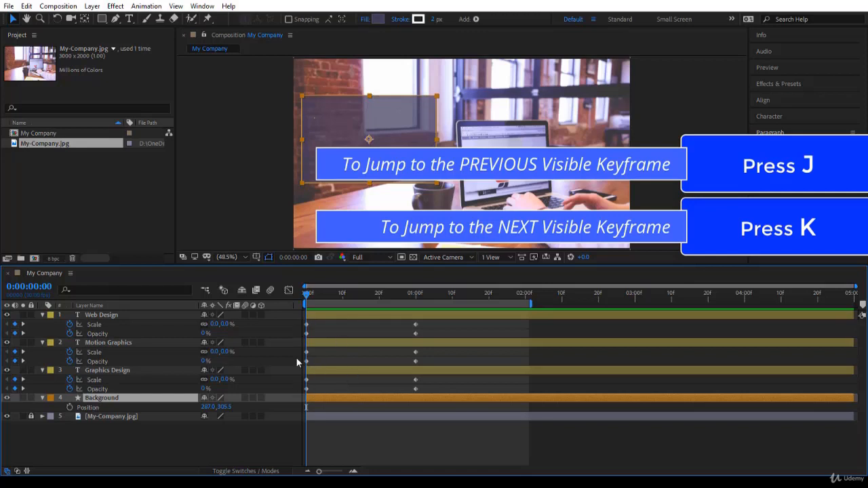
key("k")
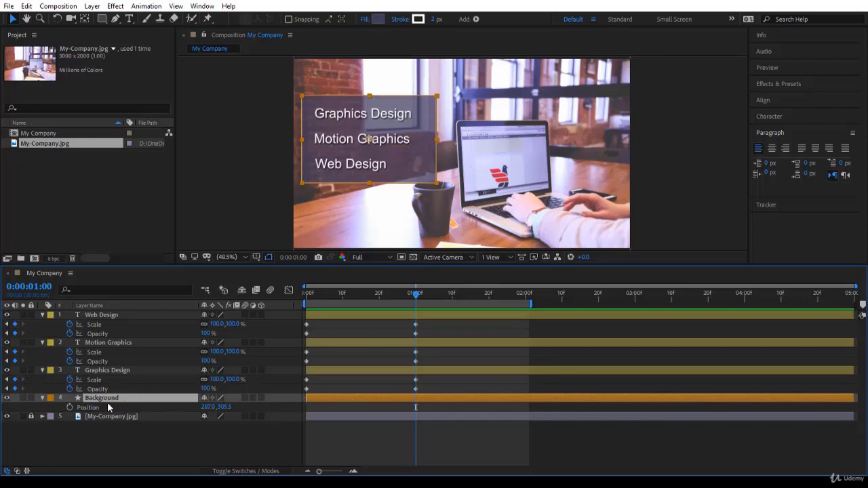
- Keyframe the Background layer's Position at 0:00:01:00, slide it horizontally out past the frame's left edge at 0:00:00:00, and preview the motion
left_click(70, 407)
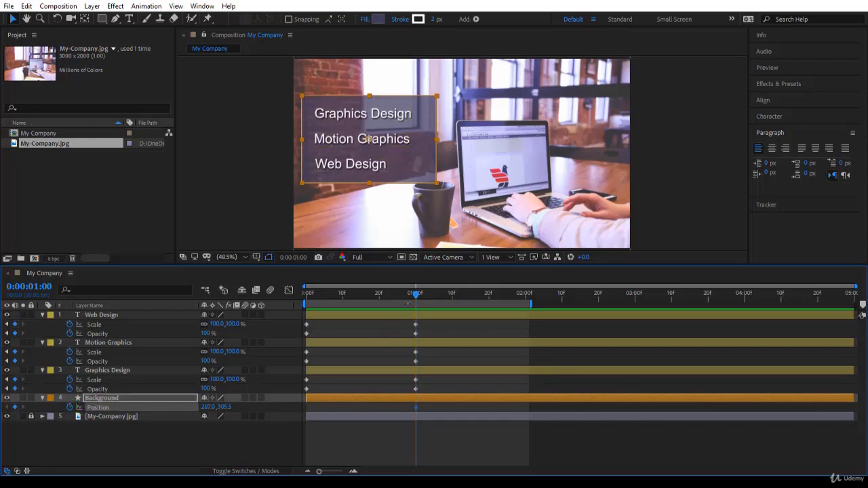
left_click(310, 296)
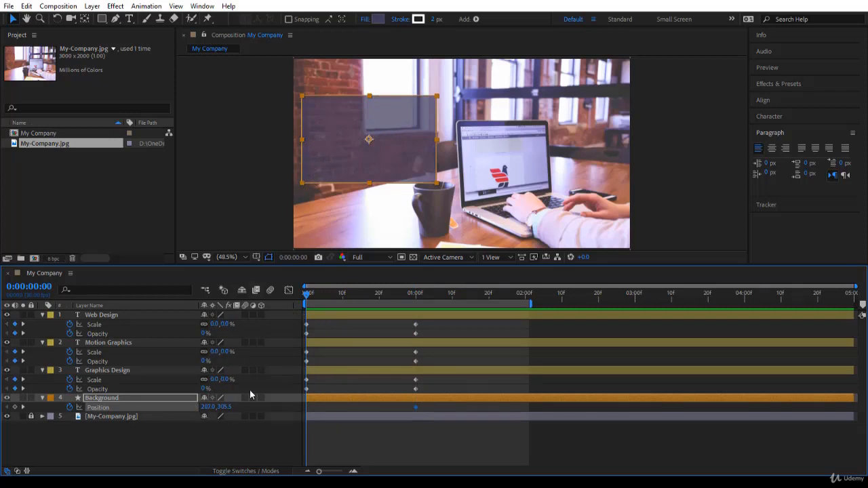
mouse_move(335, 160)
left_mouse_down()
mouse_move(295, 161)
mouse_move(281, 174)
mouse_move(259, 151)
mouse_move(346, 157)
mouse_move(310, 159)
mouse_move(331, 161)
left_mouse_up()
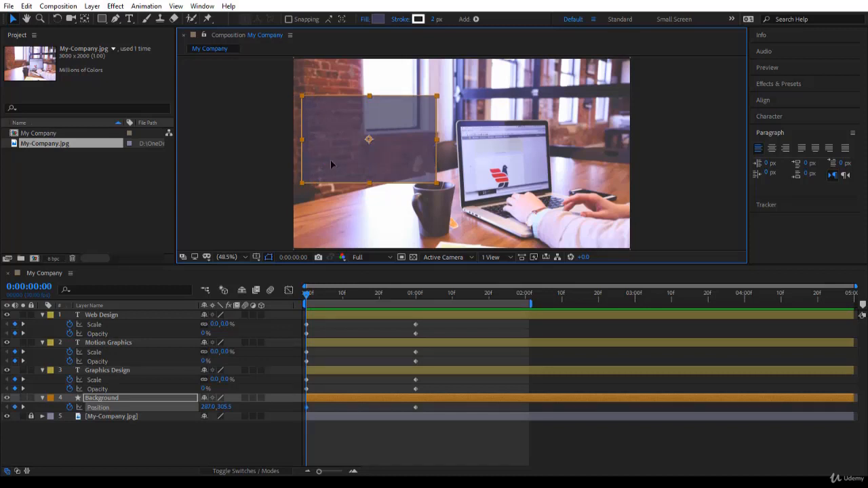
left_click_drag(330, 160, 184, 196)
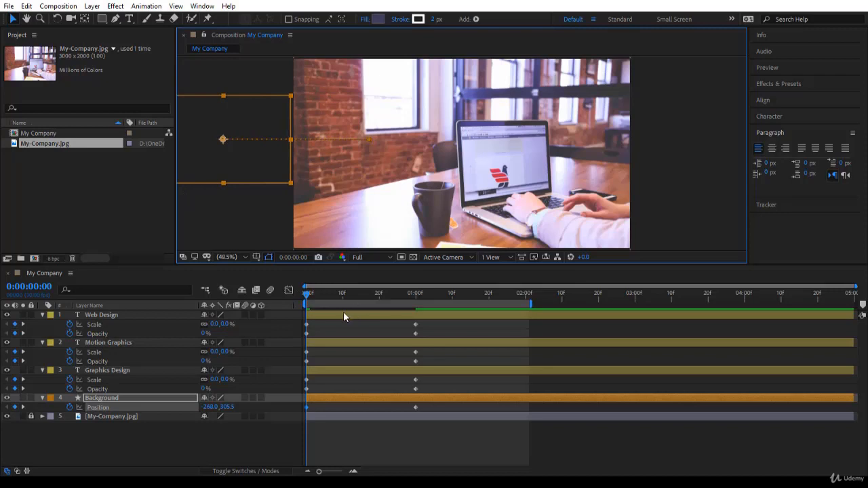
key("space")
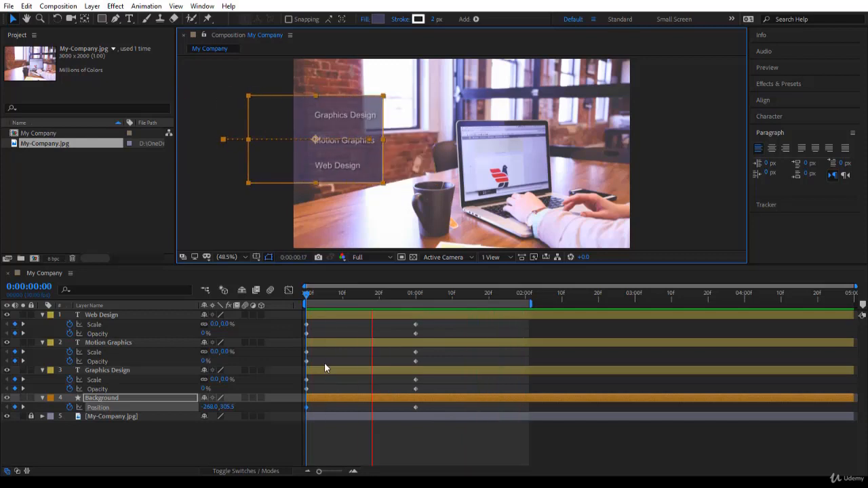
left_click(432, 324)
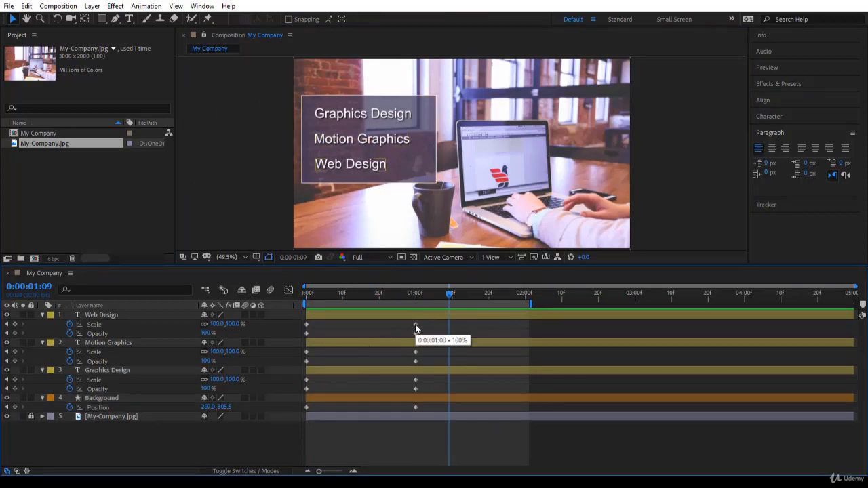
- Try moving the Web Design layer's end Scale keyframe to frame 10 and preview the animation from the start
left_click_drag(417, 329, 370, 328)
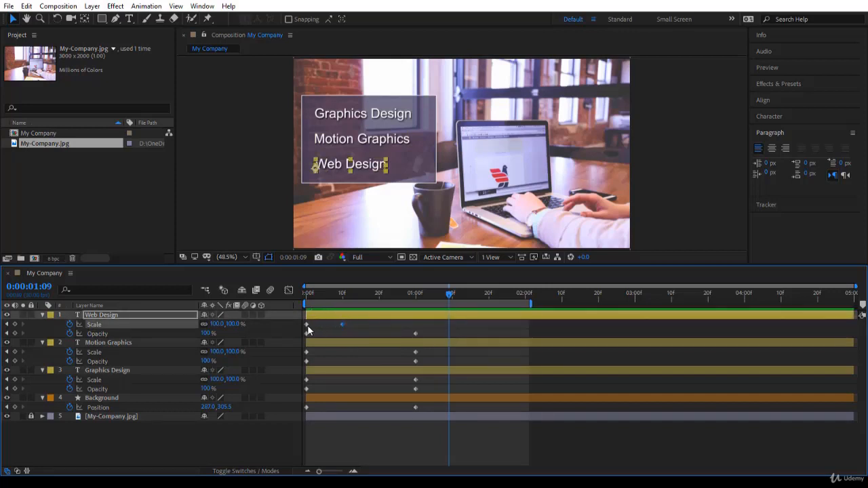
left_click_drag(448, 293, 350, 294)
key("Home")
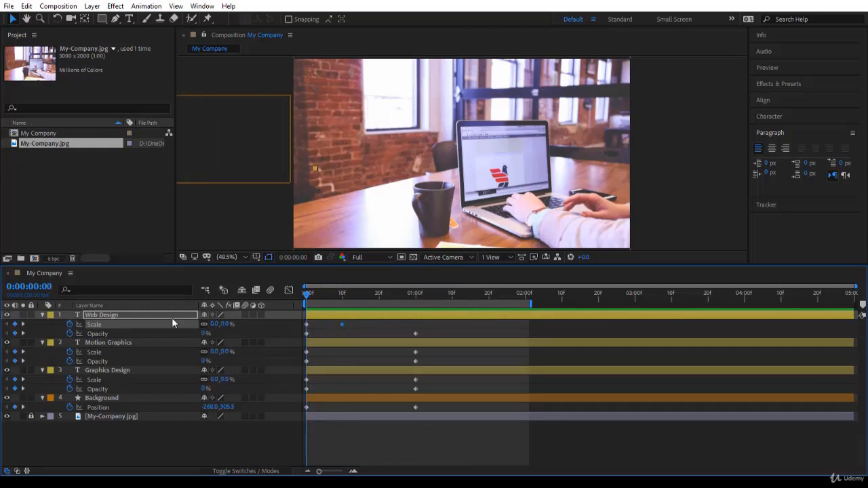
left_click(152, 314)
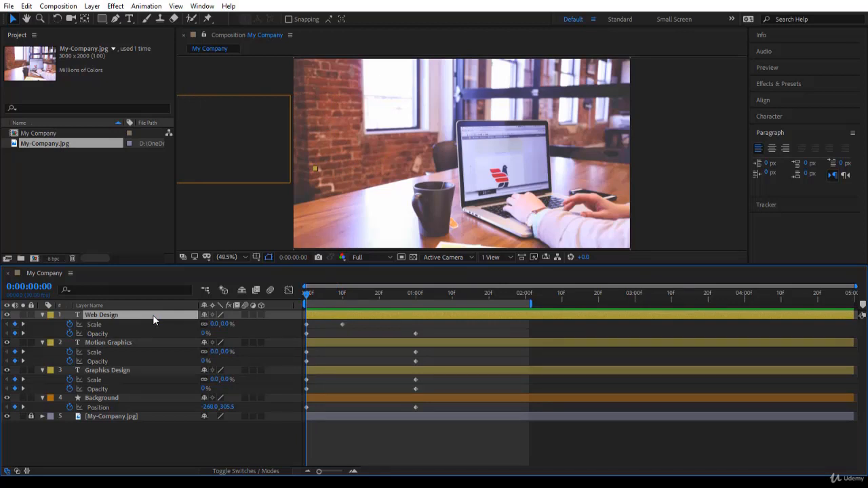
key("space")
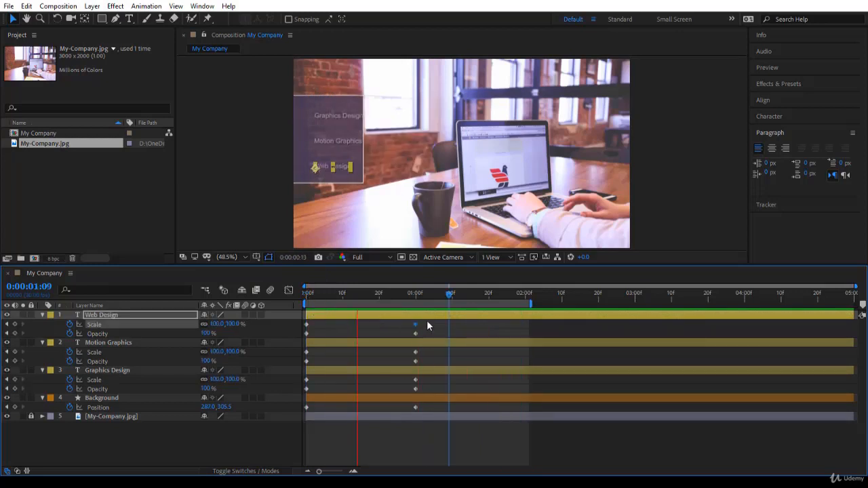
- Select the end keyframes of the three text layers and the Background at 0:00:01:00 and move them together to 0:00:00:15
left_click_drag(427, 322, 402, 411)
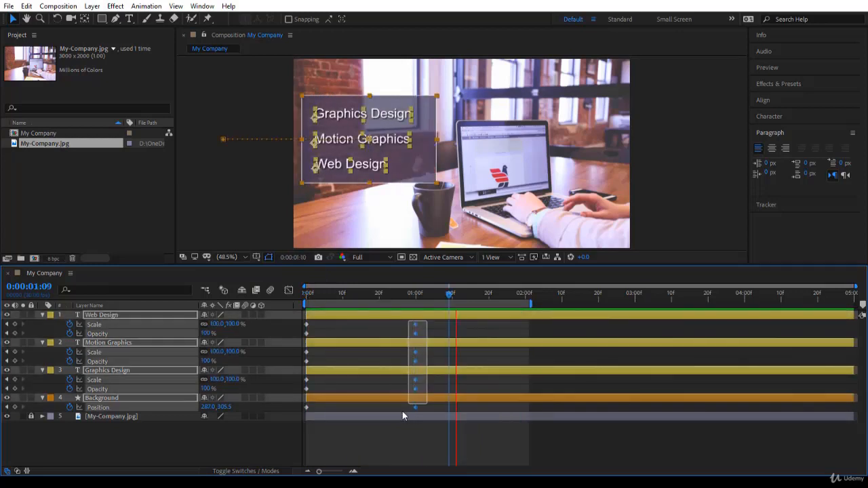
left_click(448, 295)
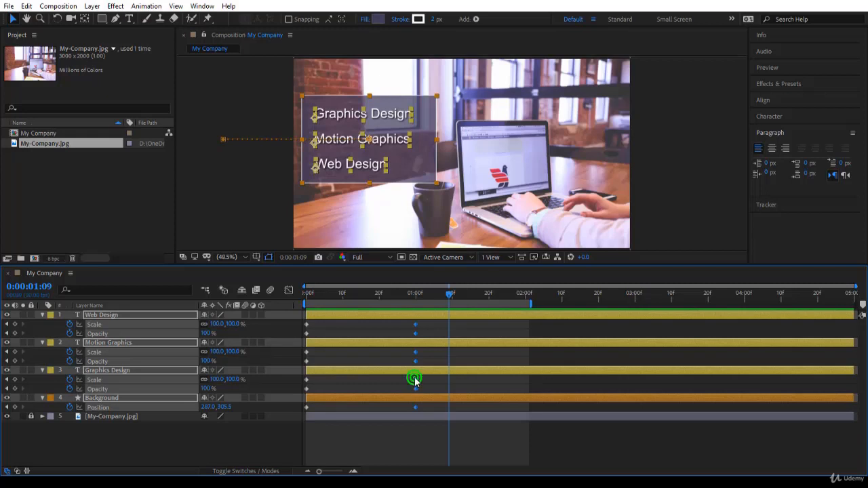
left_click_drag(414, 380, 359, 380)
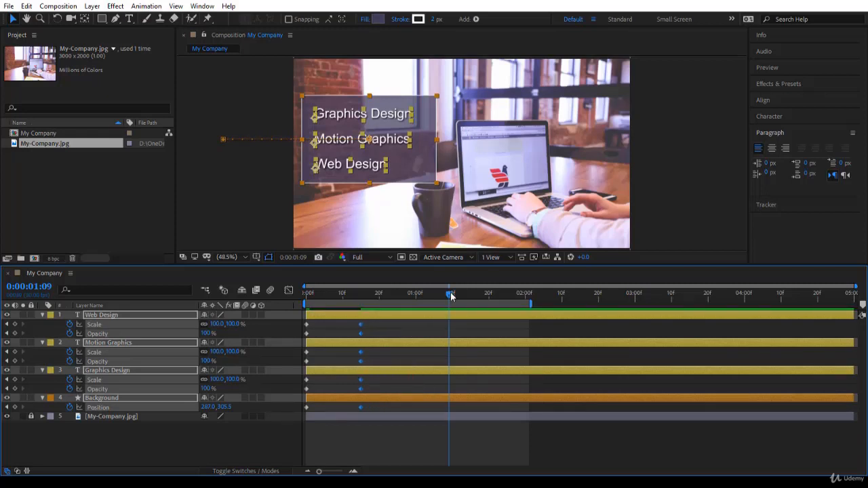
- Set the current time to 0:00:00:15 to check its alignment with the moved end keyframes
left_click_drag(451, 296, 363, 312)
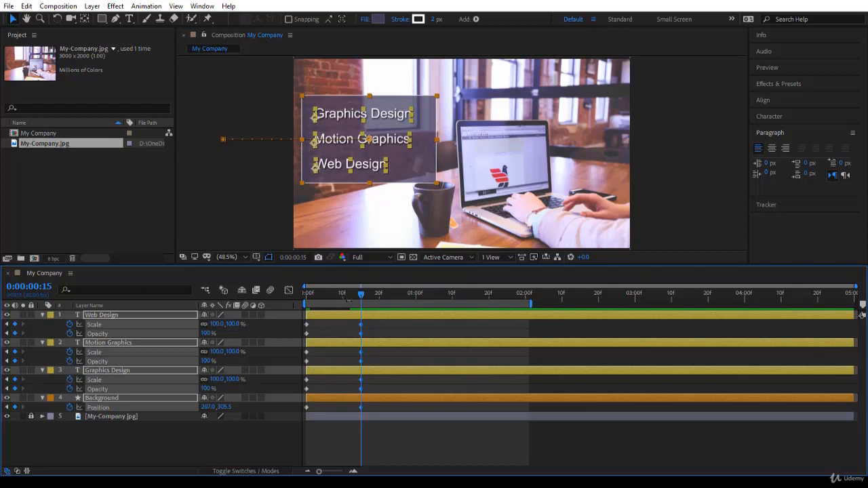
left_click_drag(362, 302, 394, 298)
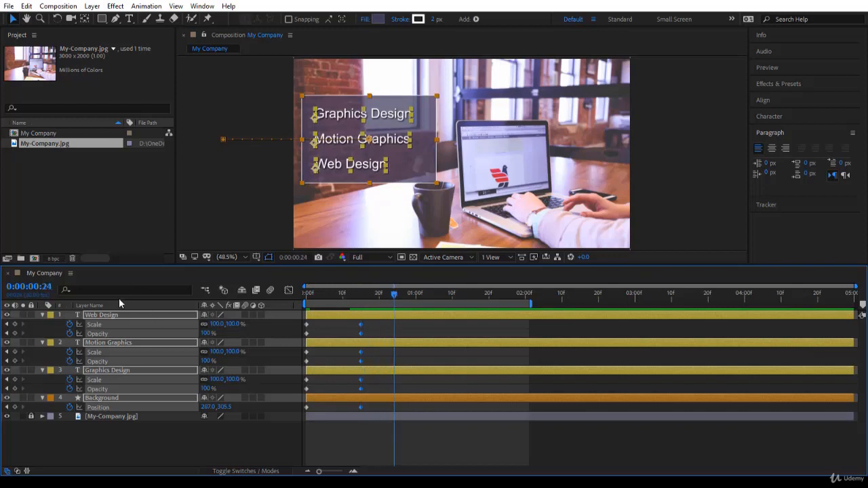
left_click(39, 287)
type("1")
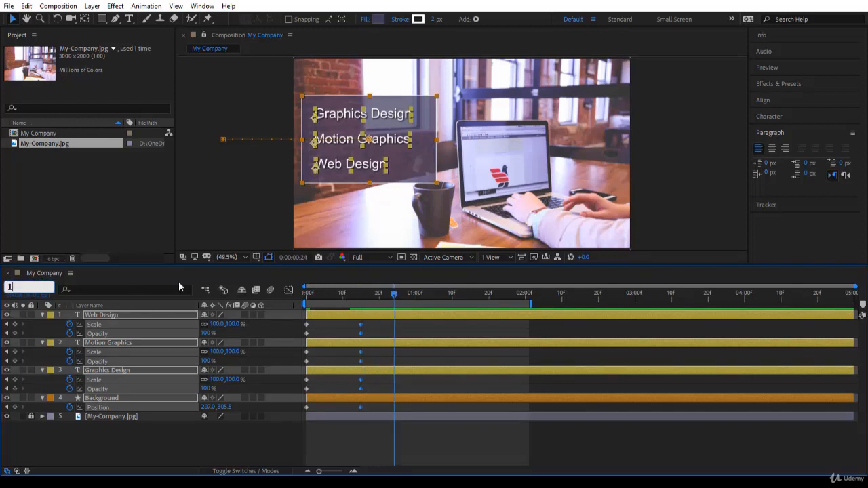
type("5")
key("Return")
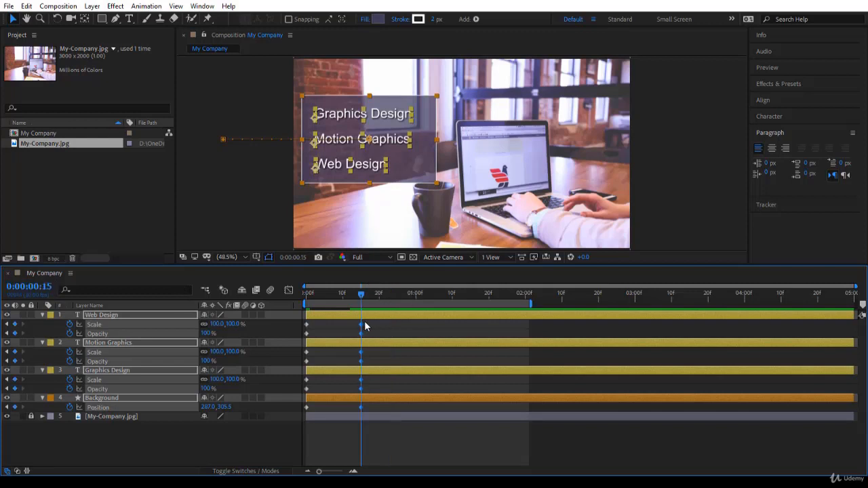
- Preview the shortened text and Background animation from the start with all layers deselected
mouse_move(363, 330)
left_mouse_down()
mouse_move(413, 333)
mouse_move(362, 335)
left_mouse_up()
key("space")
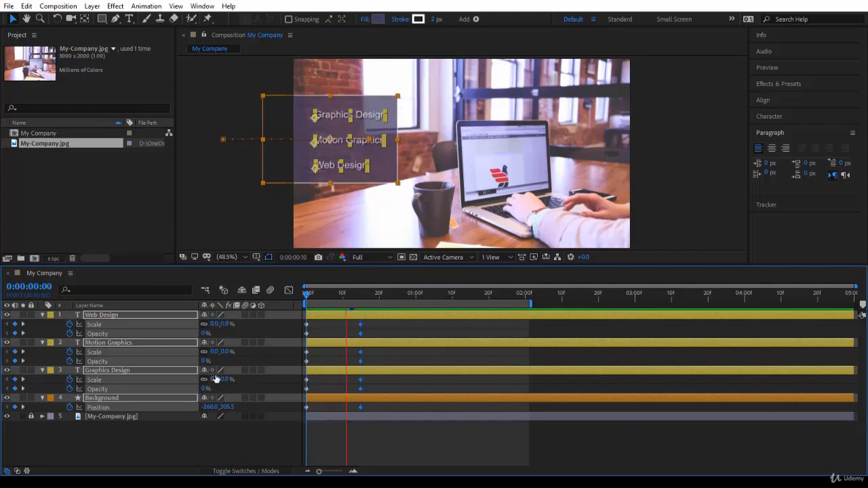
left_click(360, 430)
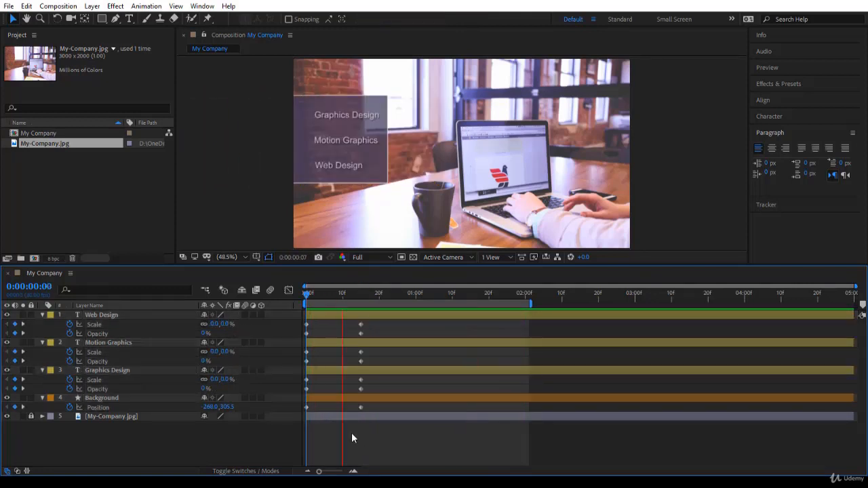